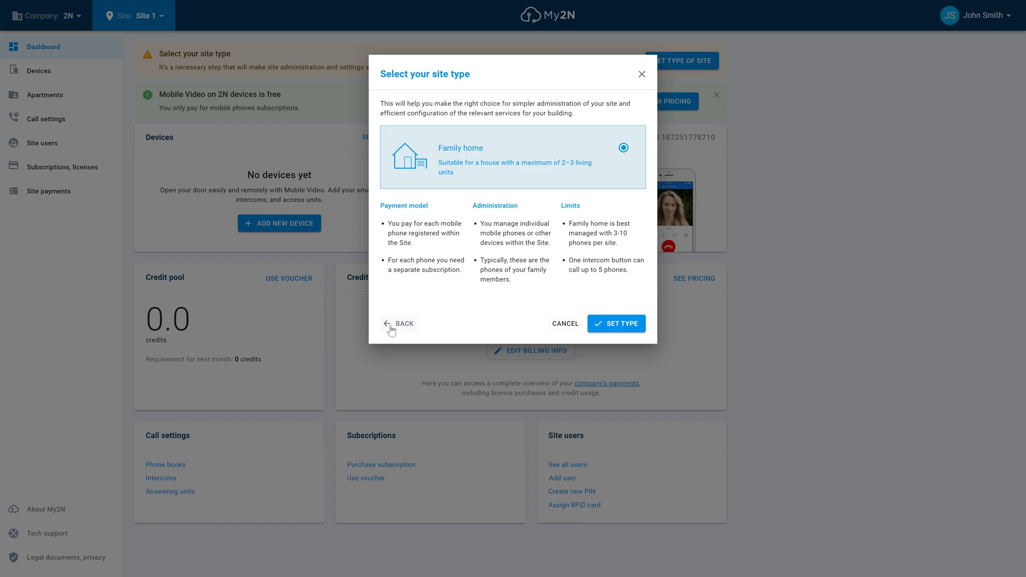
- Review the payment model, administration and limits of the Apartment building and Other site types
{"action": "left_click", "coordinate": [541, 248]}
{"action": "left_click", "coordinate": [620, 353]}
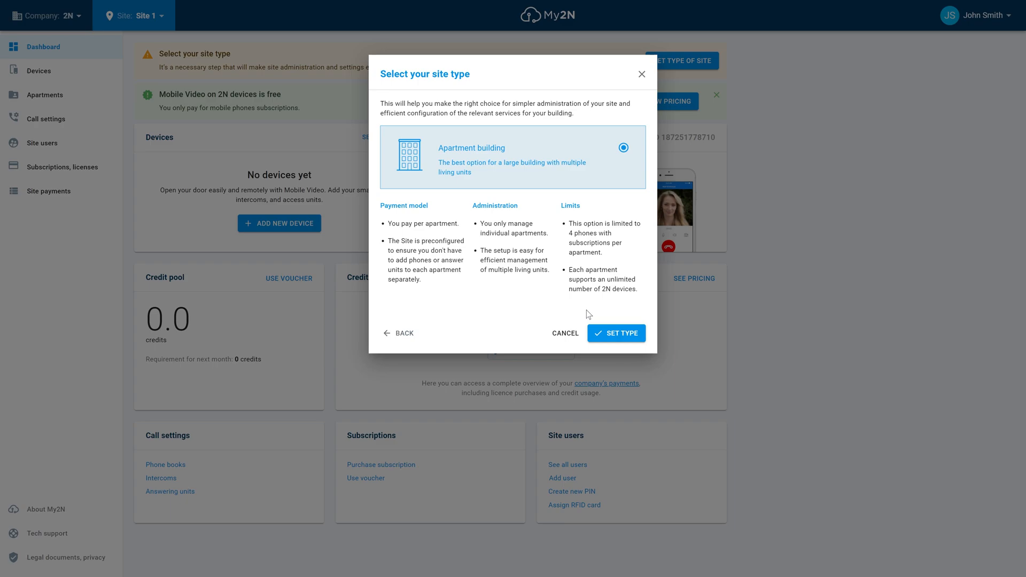
{"action": "left_click", "coordinate": [402, 334]}
{"action": "left_click", "coordinate": [526, 291]}
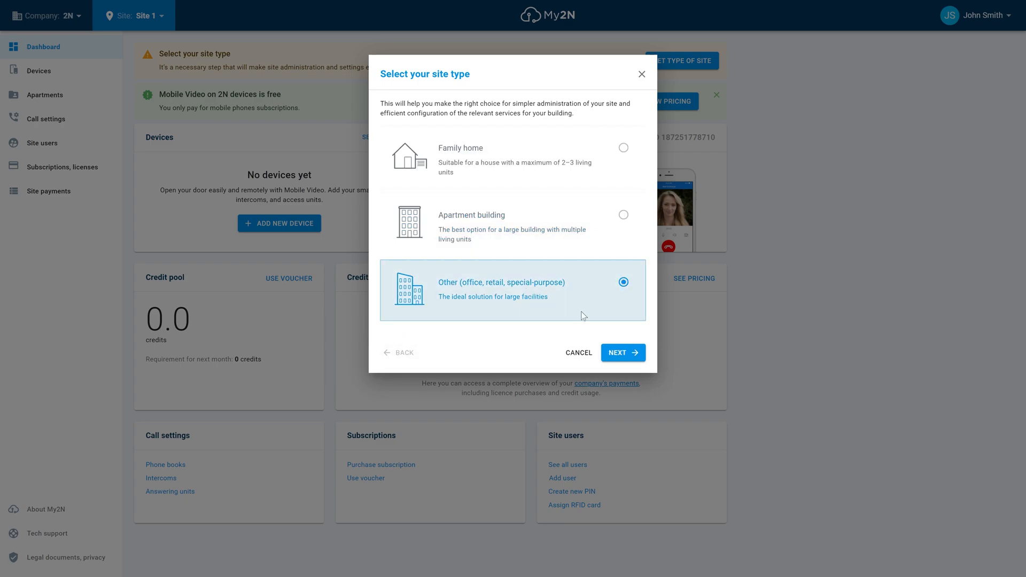
{"action": "left_click", "coordinate": [620, 353]}
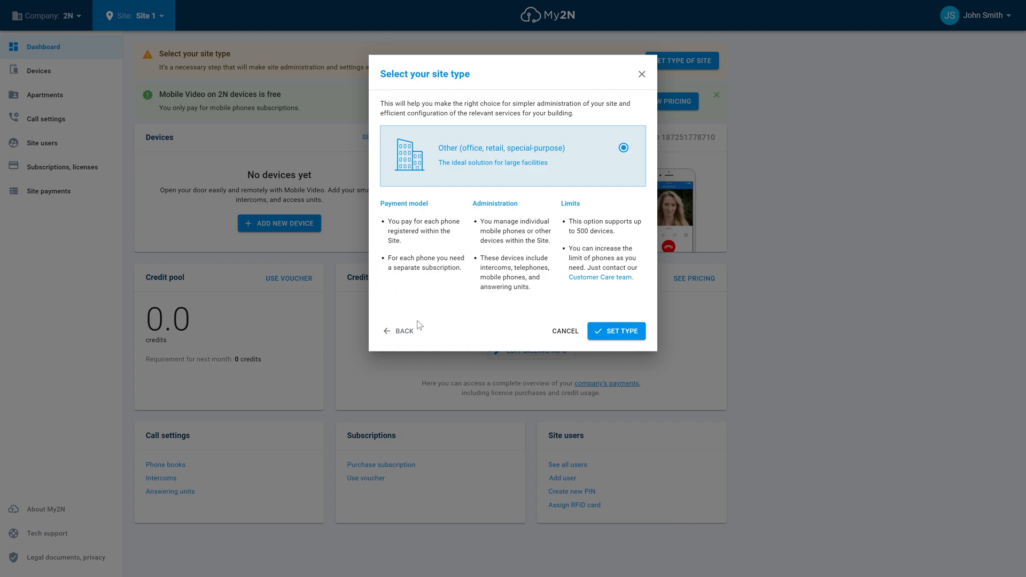
- Set the site type to Family home
{"action": "left_click", "coordinate": [395, 331]}
{"action": "left_click", "coordinate": [512, 175]}
{"action": "left_click", "coordinate": [619, 353]}
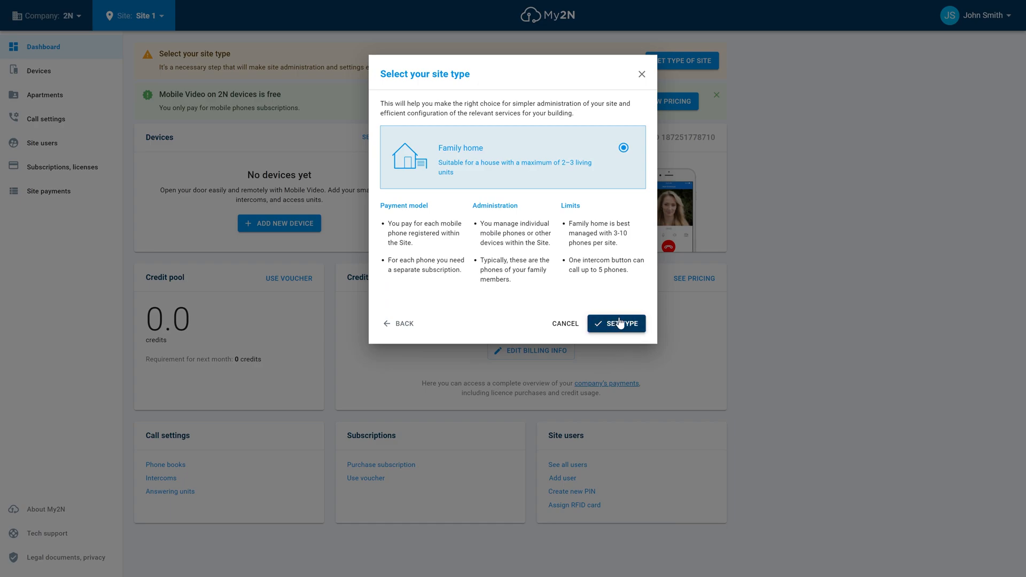
{"action": "left_click", "coordinate": [619, 324]}
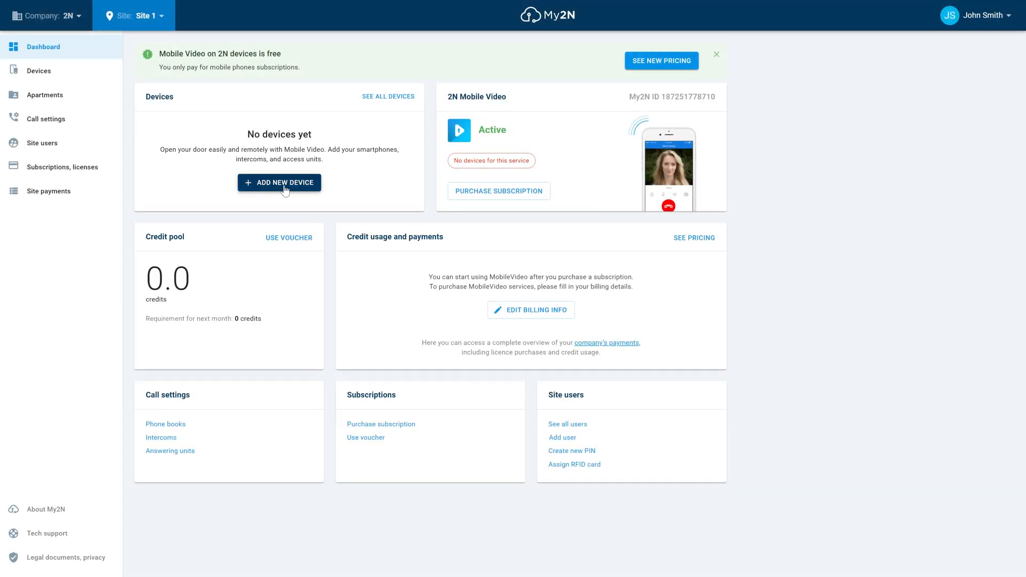
- Start adding a 2N device and enter the intercom's serial number and security code
{"action": "left_click", "coordinate": [285, 185]}
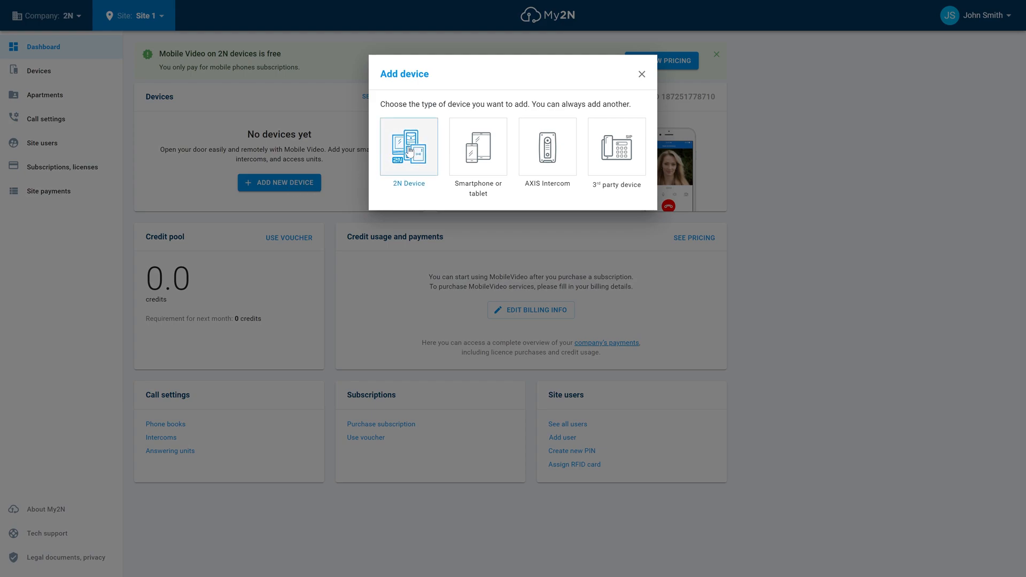
{"action": "left_click", "coordinate": [410, 152]}
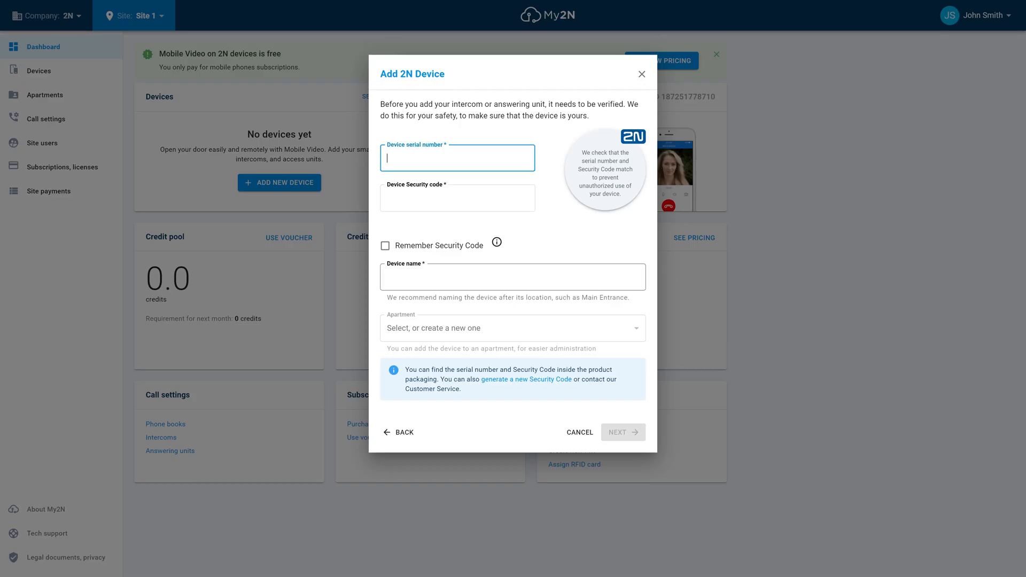
{"action": "key", "text": "ctrl+v"}
{"action": "key", "text": "Tab"}
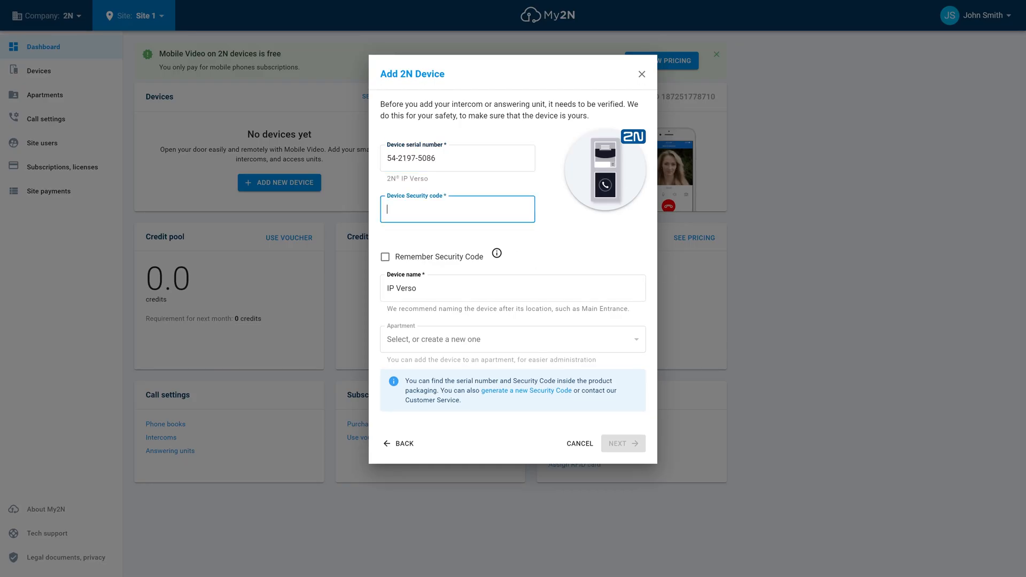
{"action": "key", "text": "ctrl+v"}
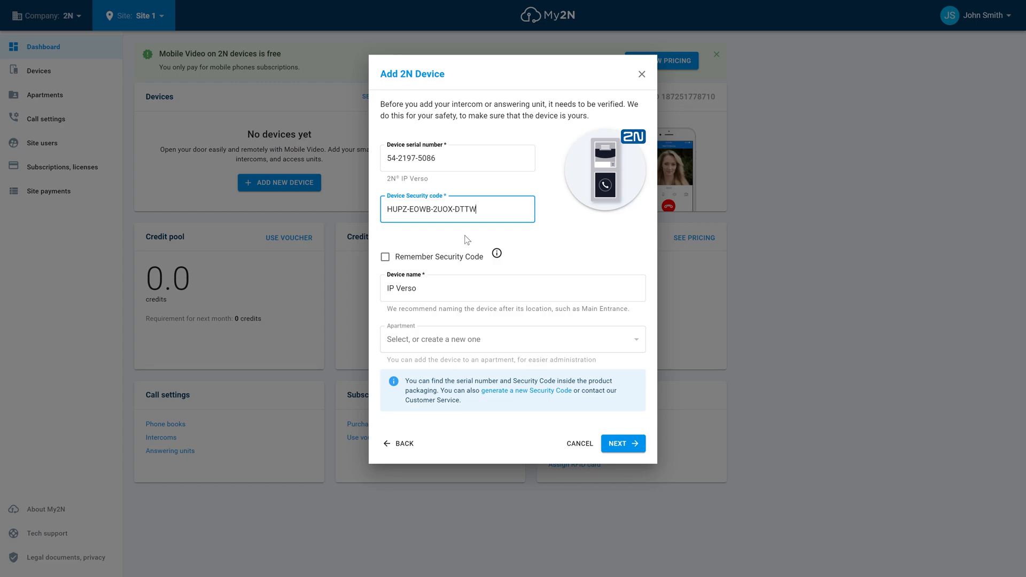
- Choose to remember the intercom's security code and add the device with Automatic configuration mode
{"action": "left_click", "coordinate": [385, 258]}
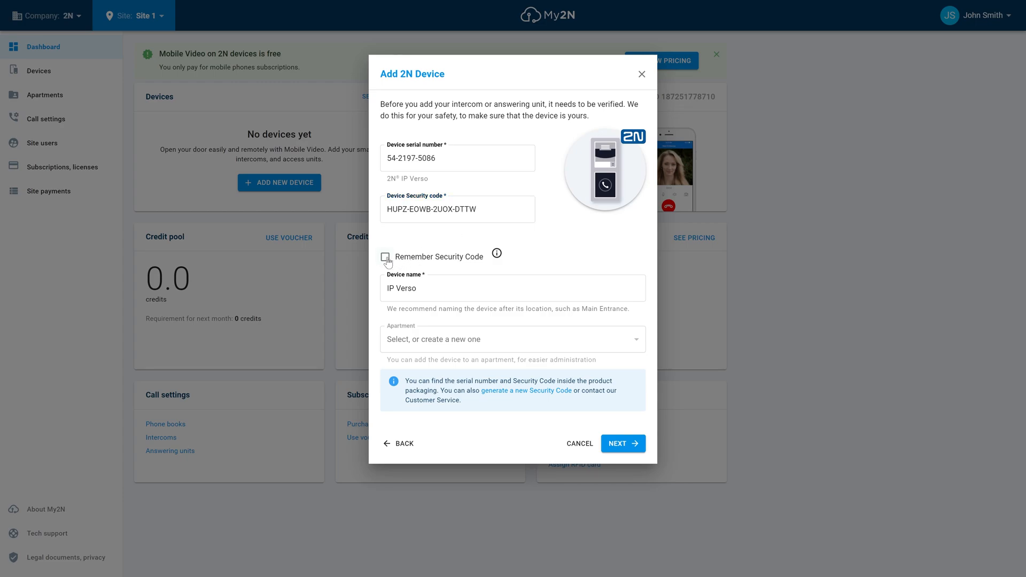
{"action": "left_click", "coordinate": [385, 259]}
{"action": "mouse_move", "coordinate": [497, 256]}
{"action": "left_click", "coordinate": [624, 444]}
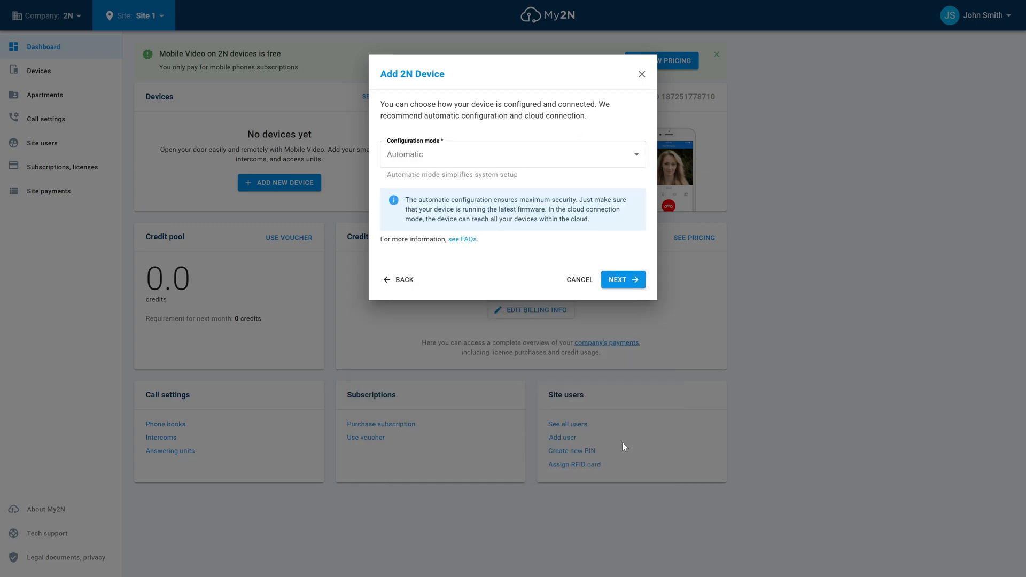
{"action": "left_click", "coordinate": [623, 281]}
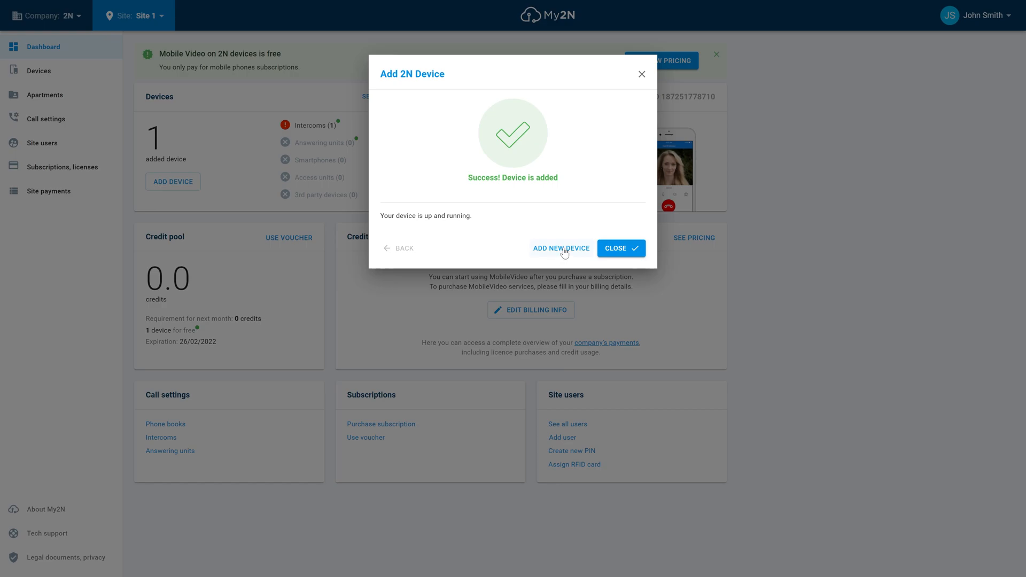
- Add a smartphone or tablet assigned to the current account, naming it as the owner's phone
{"action": "left_click", "coordinate": [565, 249]}
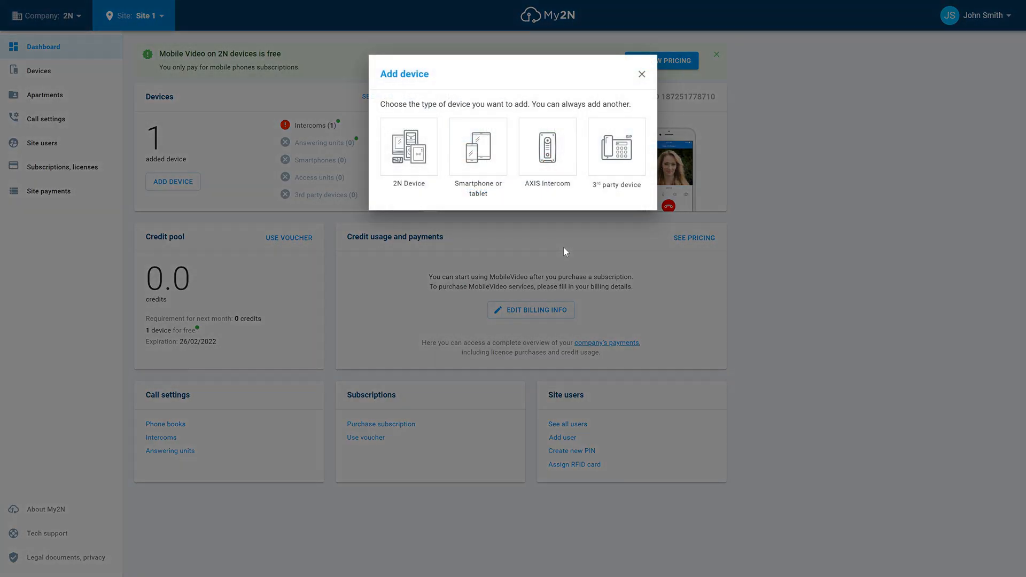
{"action": "left_click", "coordinate": [483, 149]}
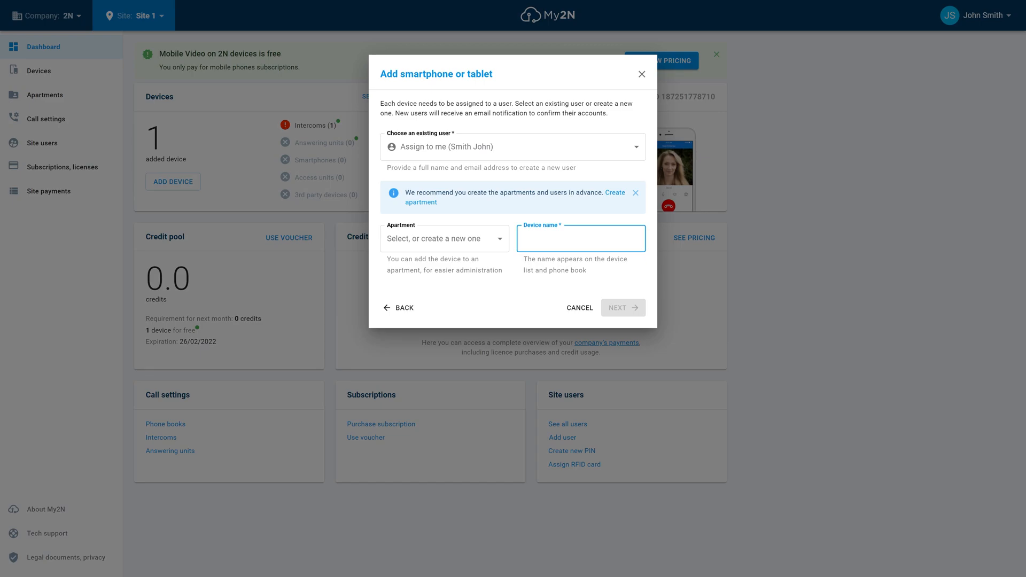
{"action": "type", "text": "John's"}
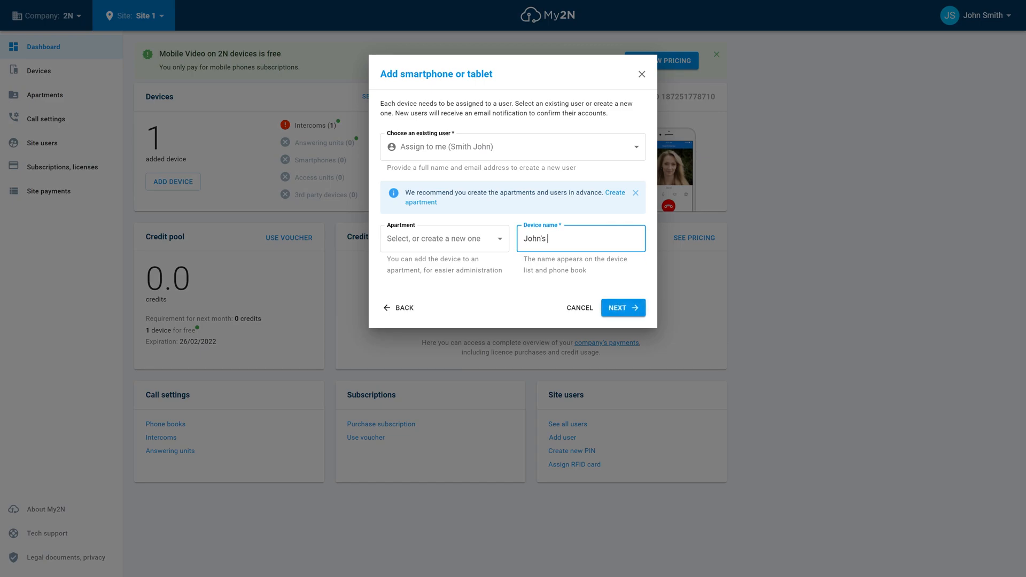
{"action": "type", "text": " phone"}
{"action": "left_click", "coordinate": [622, 312]}
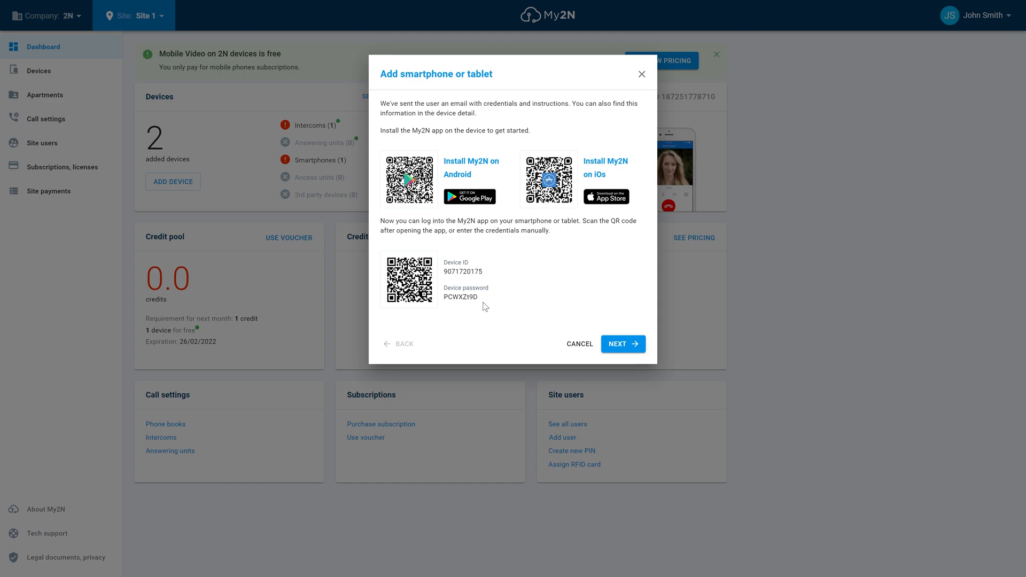
- Add the new phone as a call destination of Button 1 on the IP Verso intercom and finish its setup
{"action": "left_click", "coordinate": [636, 344]}
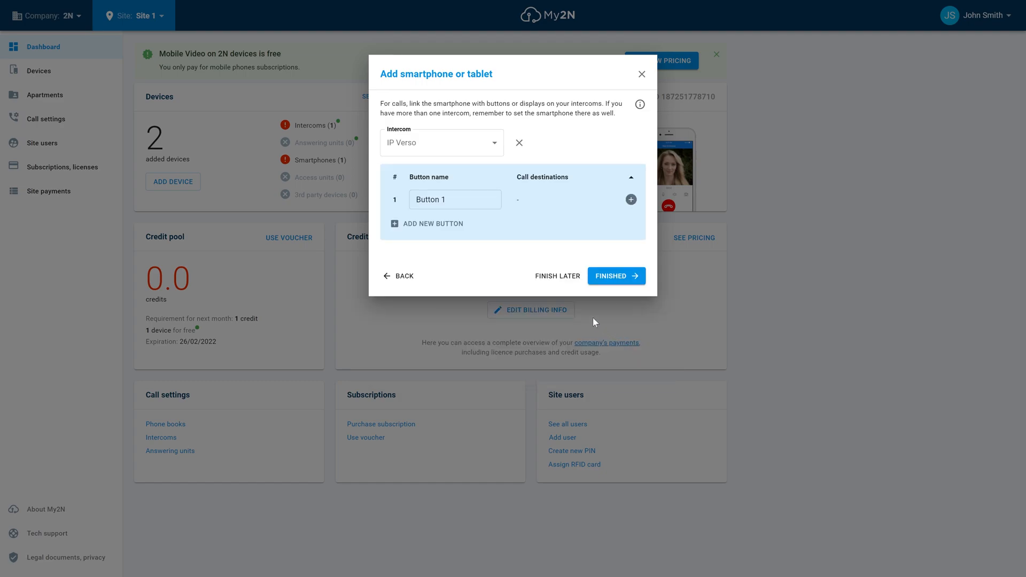
{"action": "left_click", "coordinate": [492, 144]}
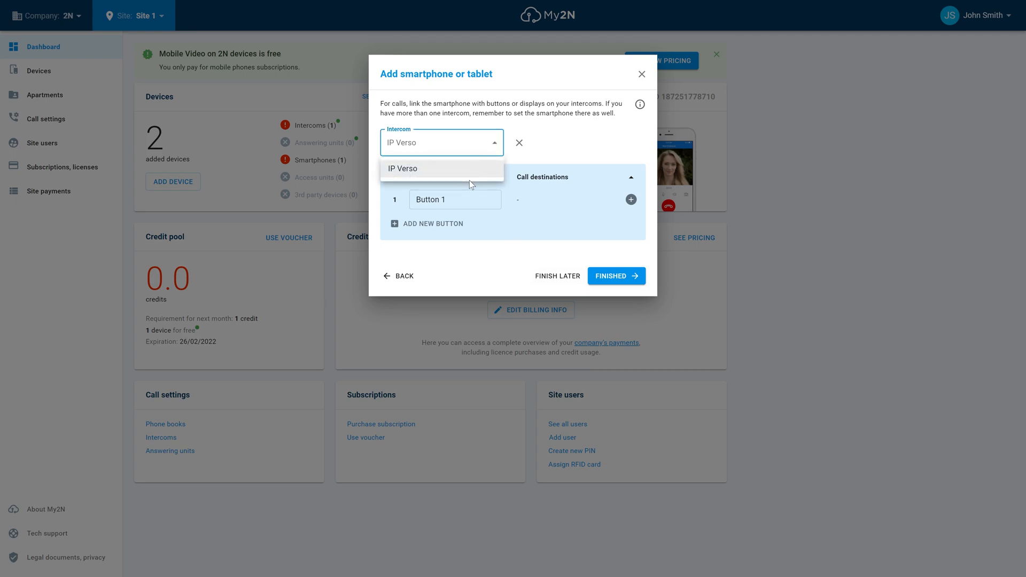
{"action": "left_click", "coordinate": [469, 170]}
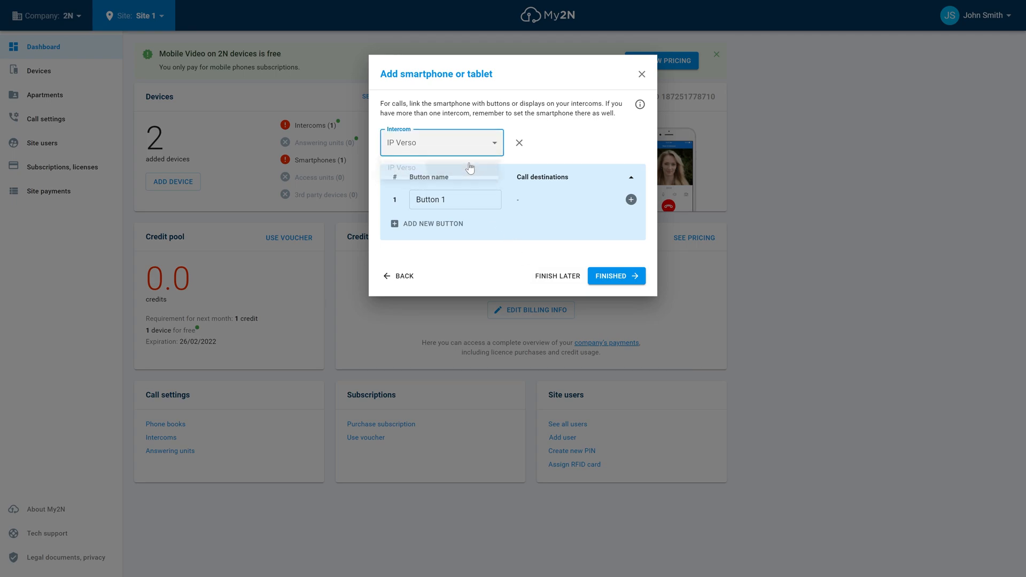
{"action": "left_click", "coordinate": [632, 200]}
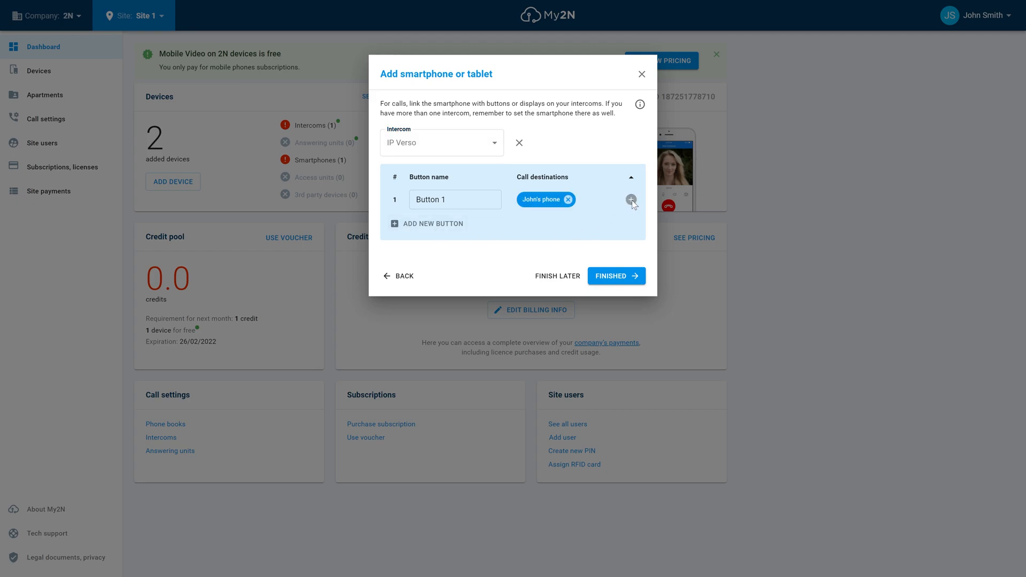
{"action": "left_click", "coordinate": [618, 277]}
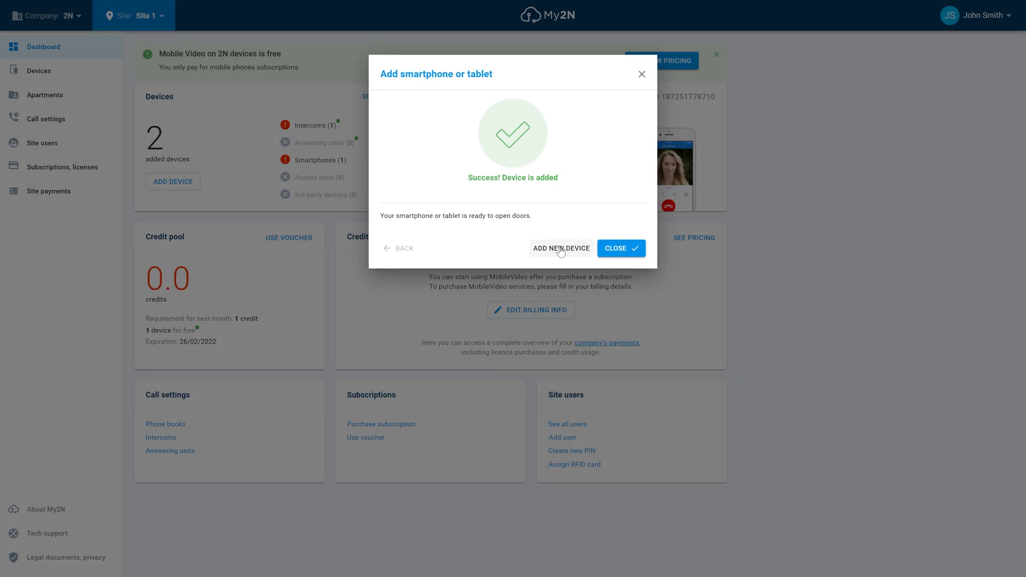
- Add another 2N device by entering the Indoor View's serial number and security code, with the code remembered
{"action": "left_click", "coordinate": [560, 250]}
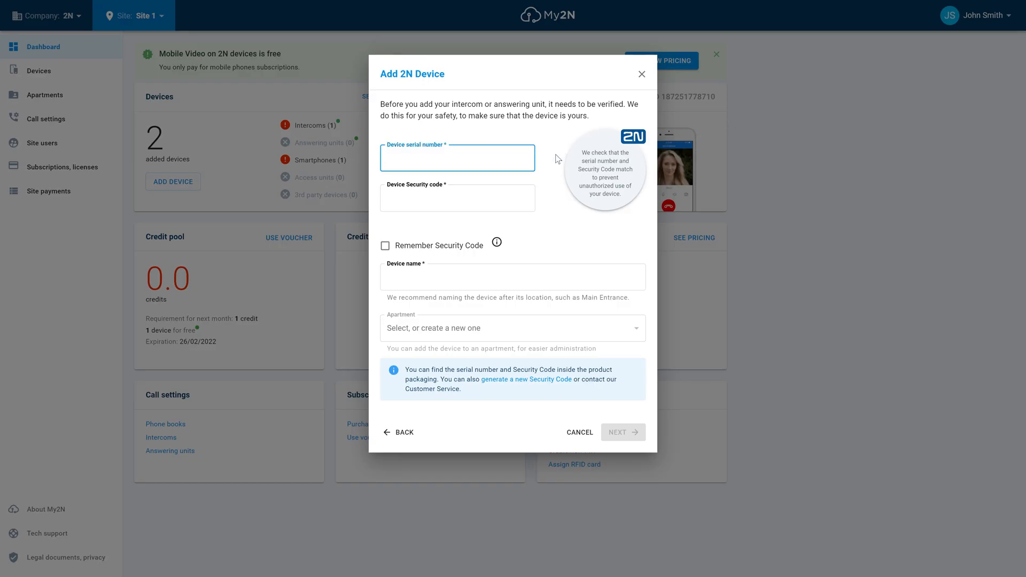
{"action": "key", "text": "ctrl+v"}
{"action": "key", "text": "Tab"}
{"action": "key", "text": "ctrl+v"}
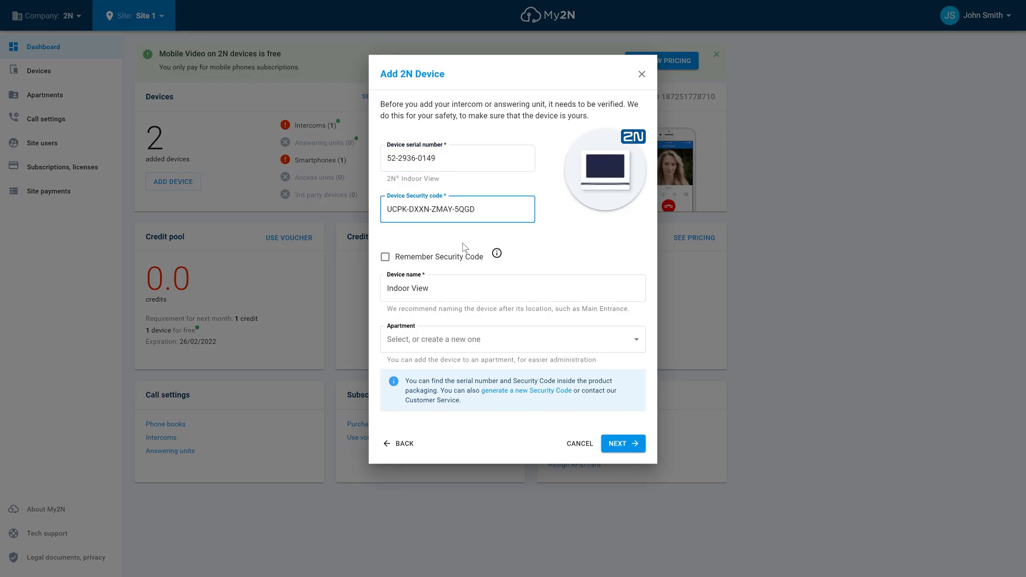
{"action": "left_click", "coordinate": [385, 257]}
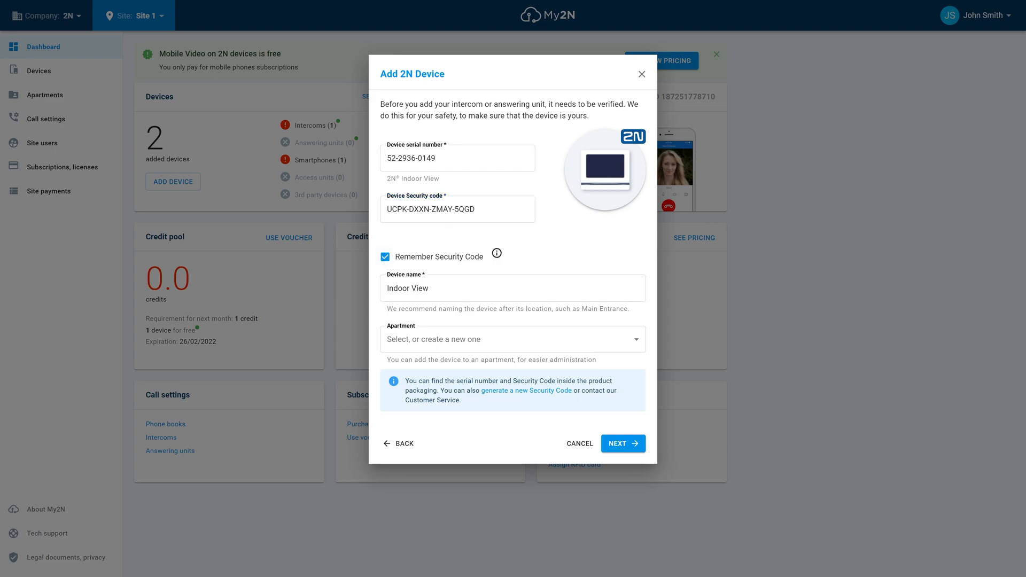
{"action": "left_click", "coordinate": [623, 444]}
- Set the Indoor View's connection mode to Cloud and add it as a call destination of Button 1 on IP Verso
{"action": "left_click", "coordinate": [581, 155]}
{"action": "left_click", "coordinate": [580, 179]}
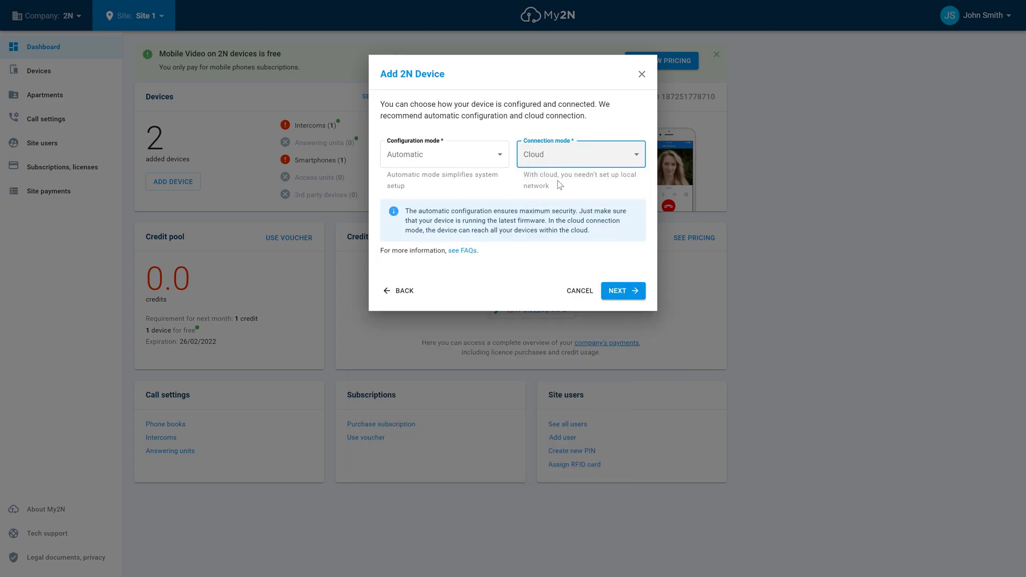
{"action": "left_click", "coordinate": [622, 291]}
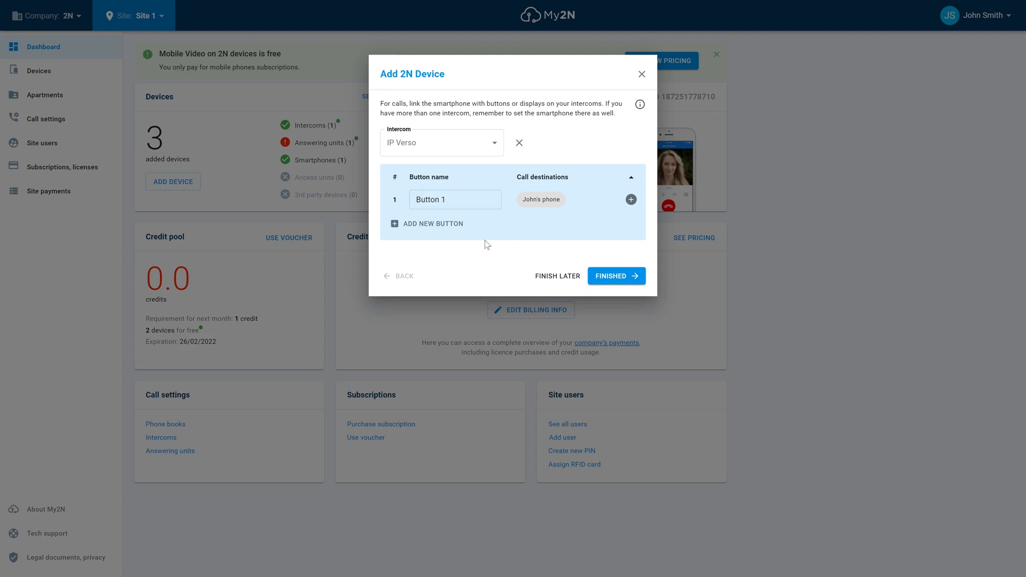
{"action": "left_click", "coordinate": [631, 202]}
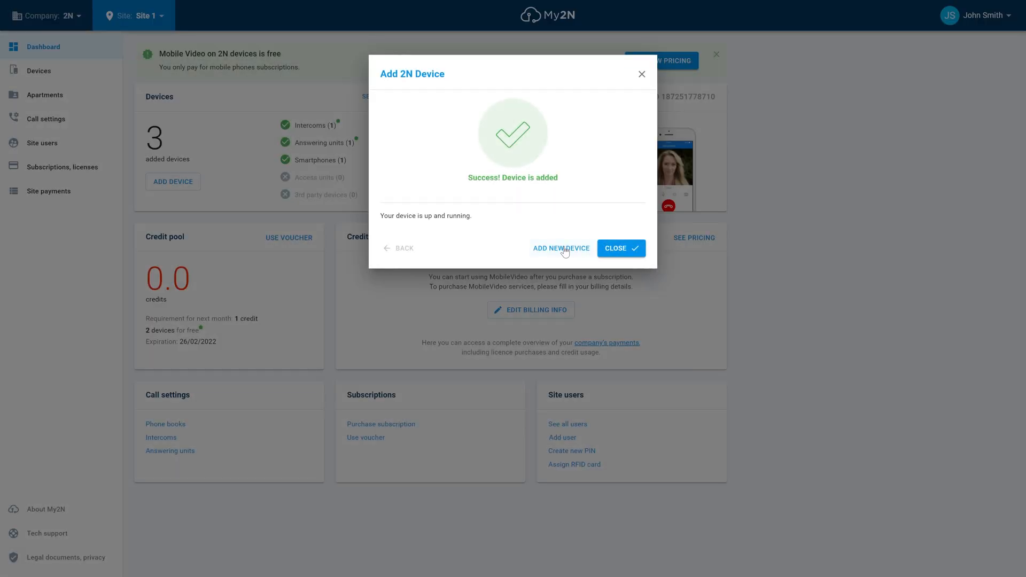
- Add a further 2N device using the serial number copied from the Indoor Touch 2.0 web interface
{"action": "left_click", "coordinate": [563, 249]}
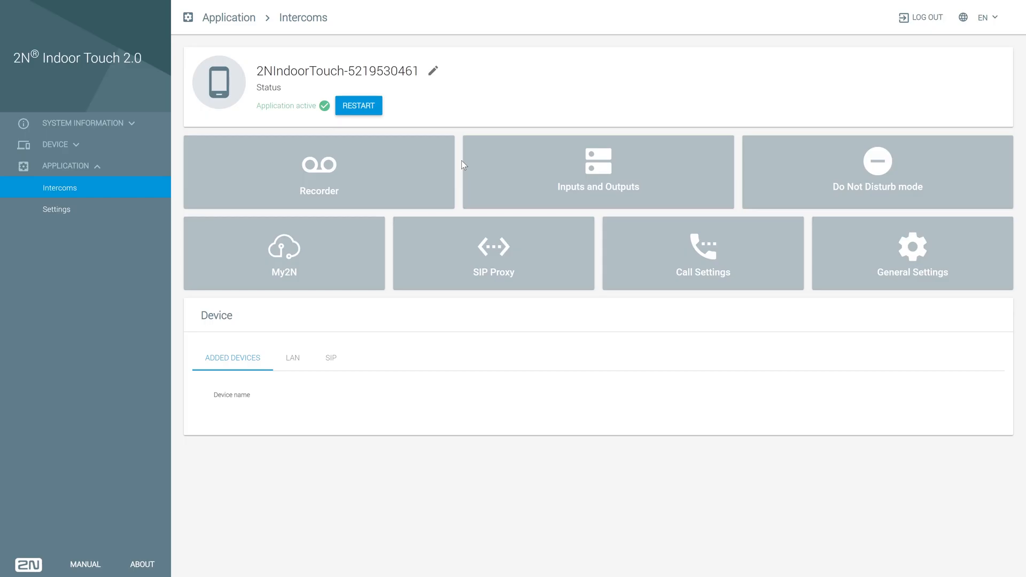
{"action": "left_click_drag", "start_coordinate": [419, 71], "coordinate": [348, 71]}
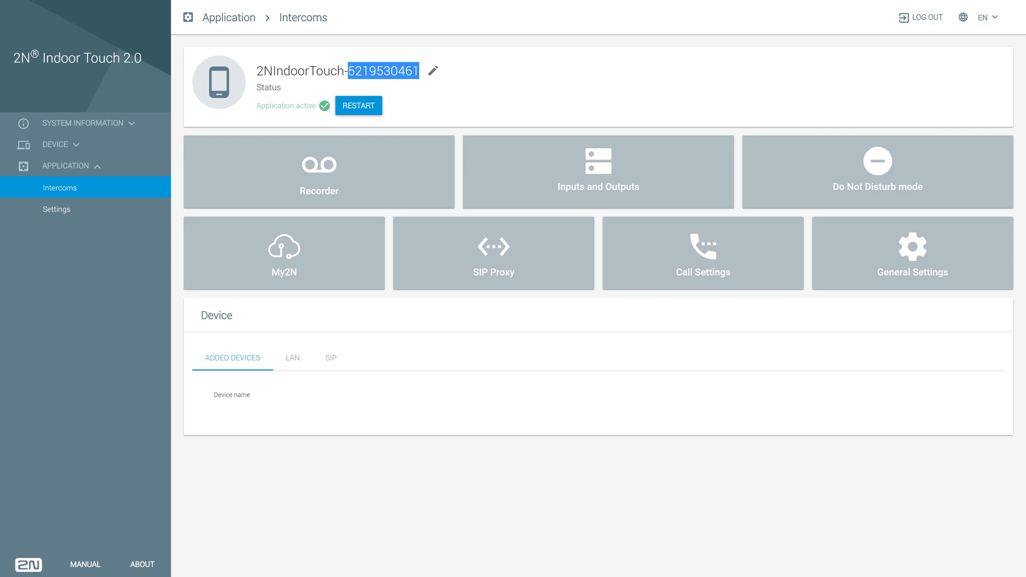
{"action": "left_click", "coordinate": [431, 90]}
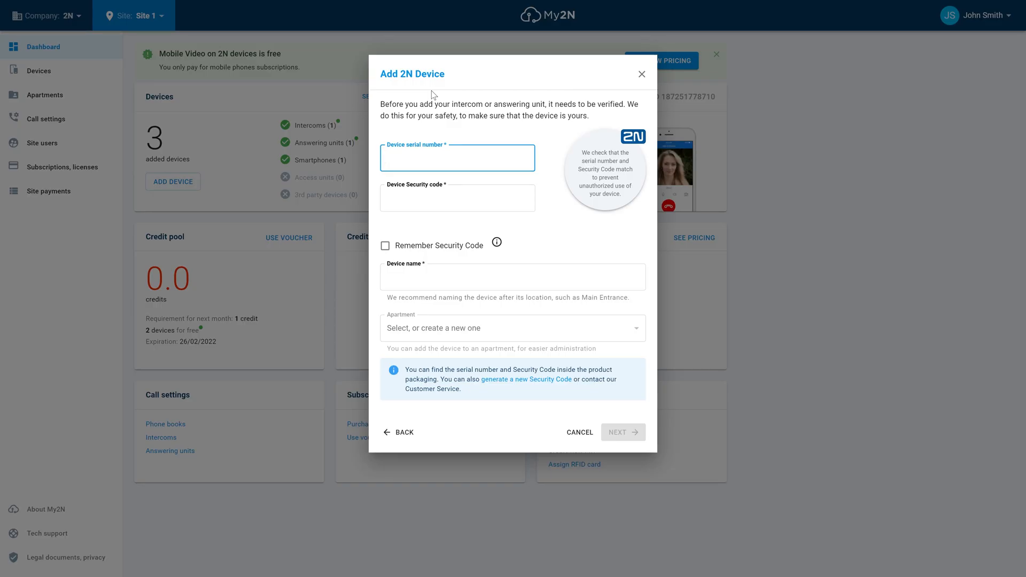
{"action": "key", "text": "ctrl+v"}
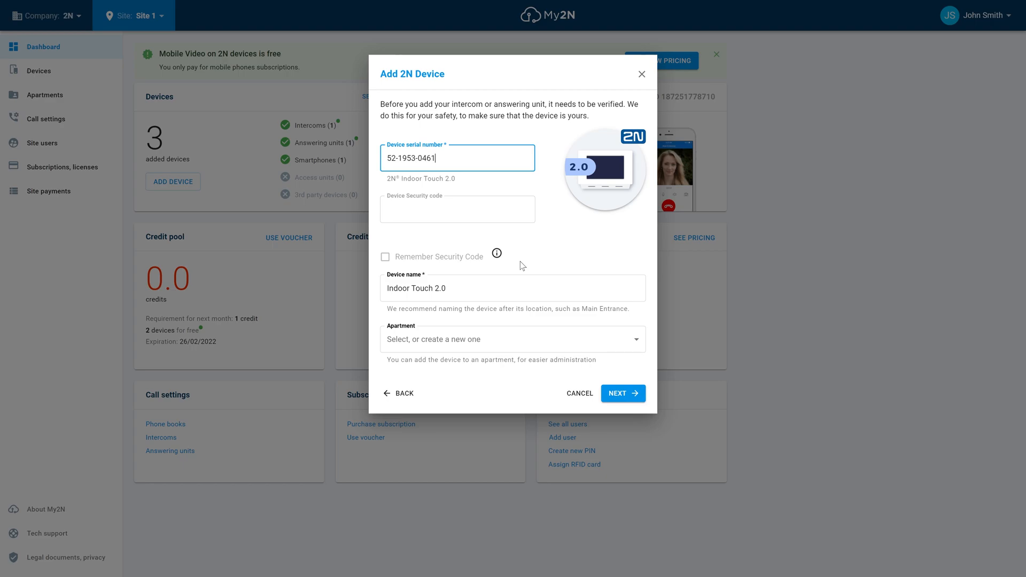
{"action": "left_click", "coordinate": [625, 393]}
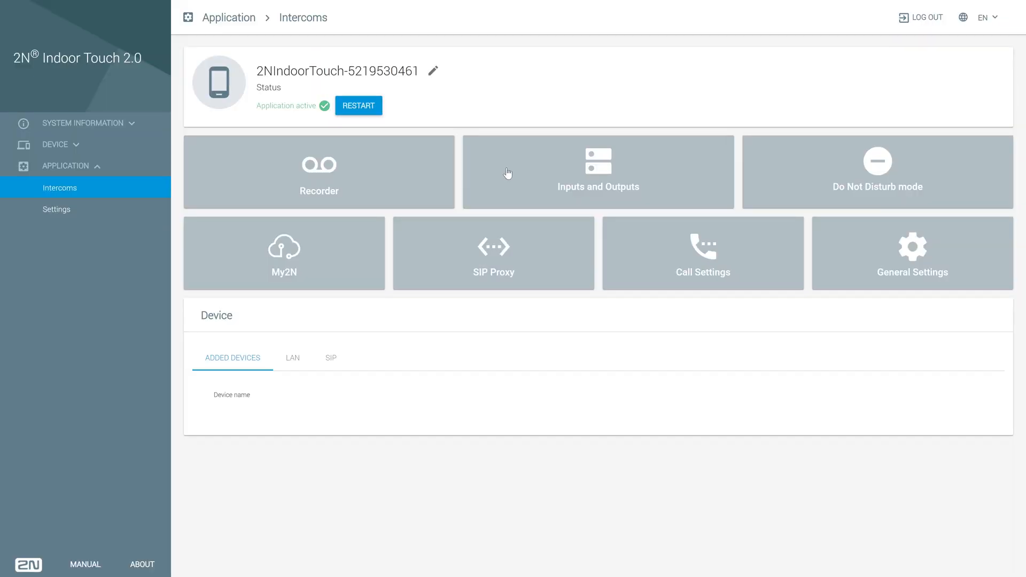
- Copy the full device name from the Indoor Touch 2.0 web interface into the new device's Device ID
{"action": "double_click", "coordinate": [300, 71]}
{"action": "triple_click", "coordinate": [300, 70]}
{"action": "key", "text": "ctrl+c"}
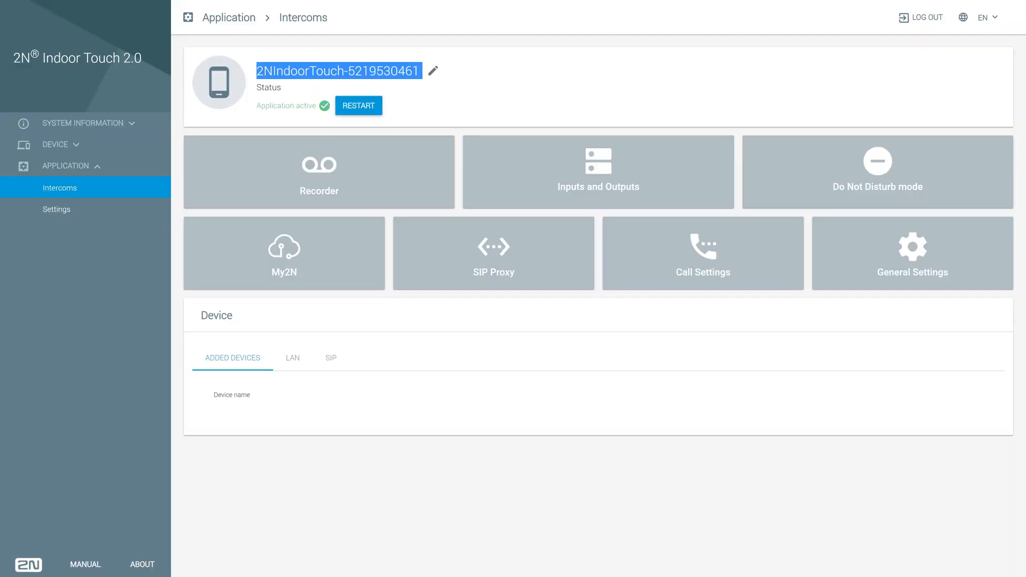
{"action": "left_click", "coordinate": [401, 85]}
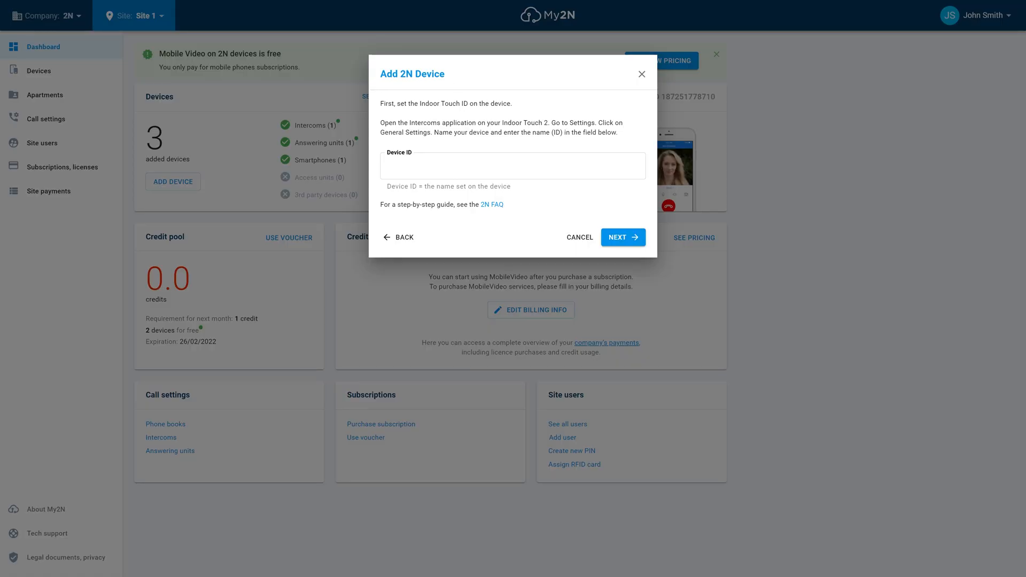
{"action": "left_click", "coordinate": [513, 166]}
{"action": "key", "text": "ctrl+v"}
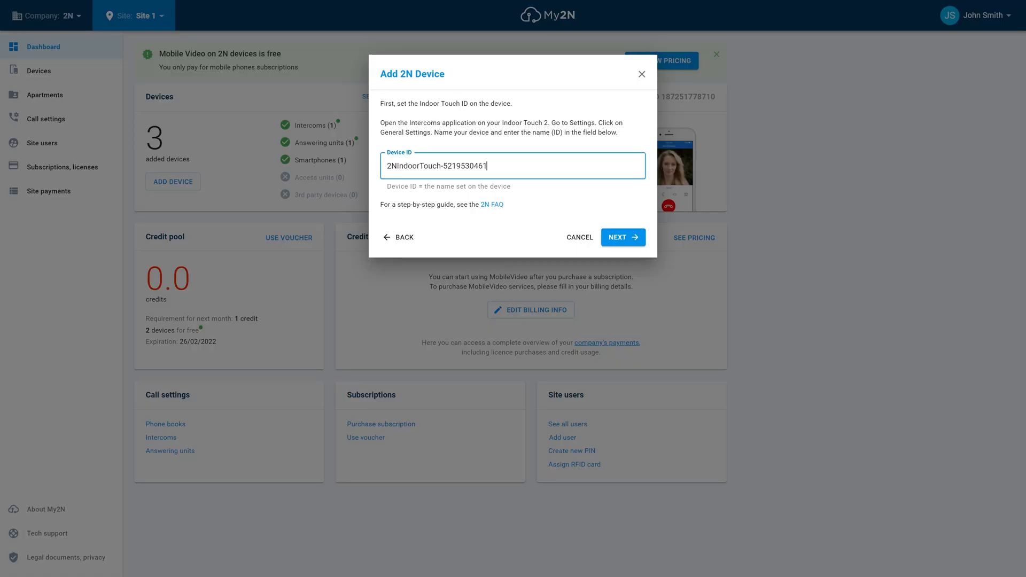
- Finish adding the Indoor Touch 2.0, making it a call destination of Button 1 on IP Verso
{"action": "left_click", "coordinate": [617, 237]}
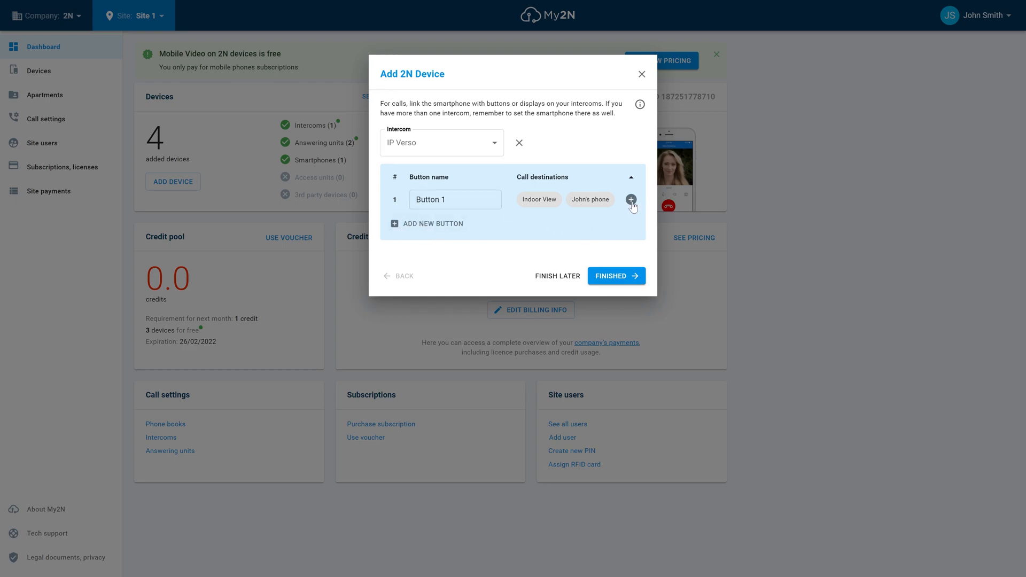
{"action": "left_click", "coordinate": [631, 199]}
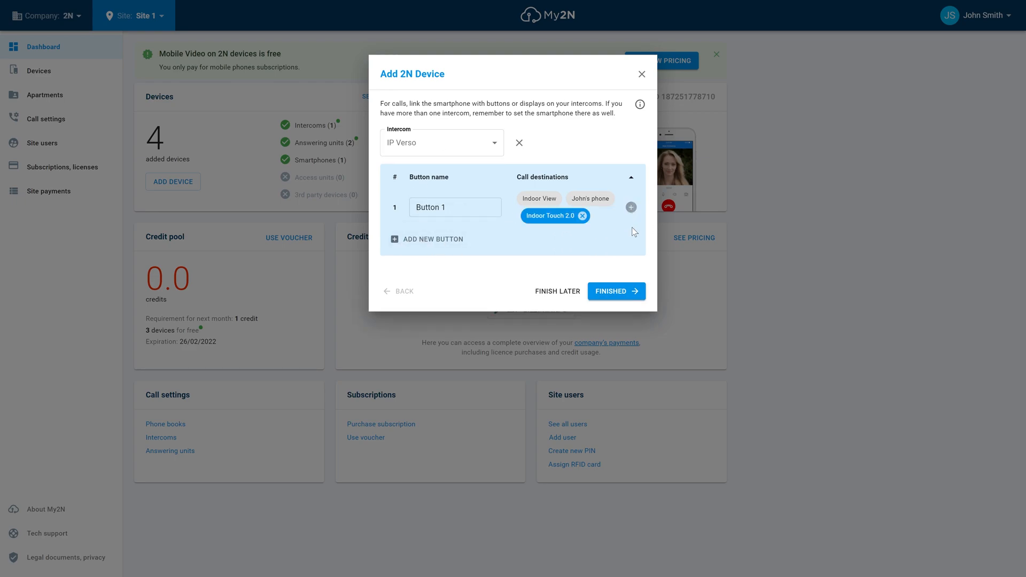
{"action": "left_click", "coordinate": [619, 292]}
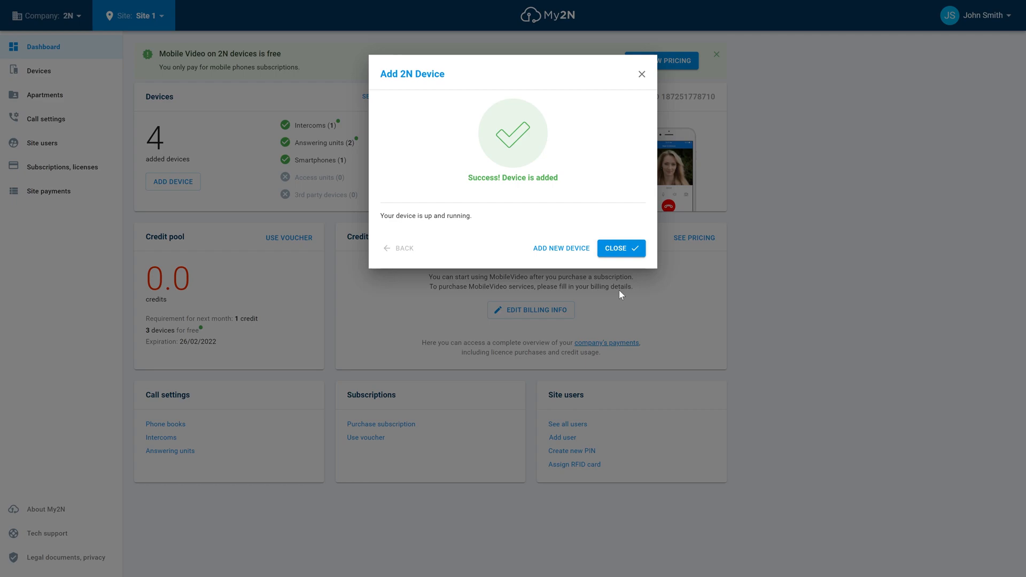
{"action": "left_click", "coordinate": [620, 249]}
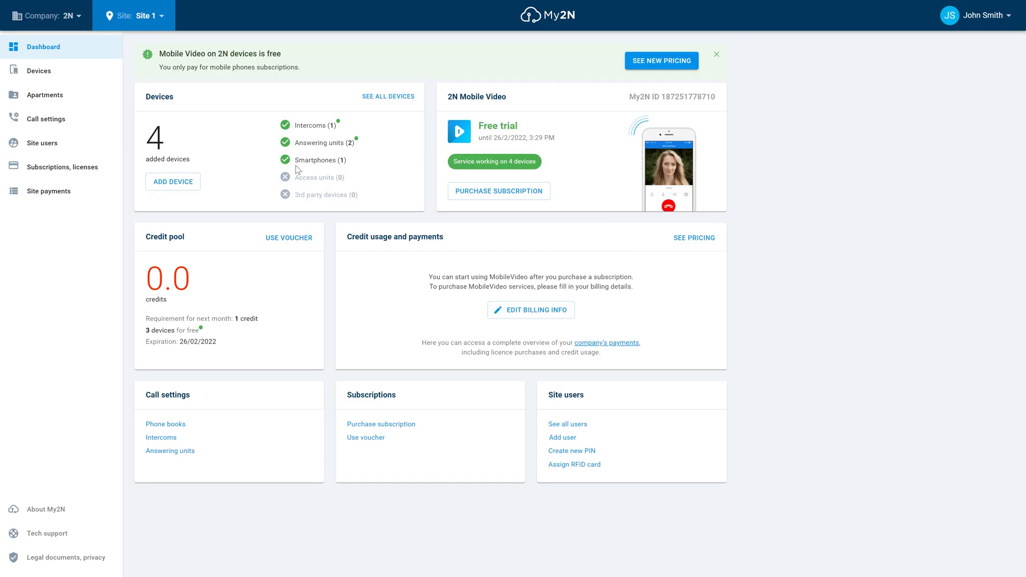
- Set the connection mode of the Indoor Touch 2.0 to Cloud in its device details and save the change
{"action": "left_click", "coordinate": [392, 100]}
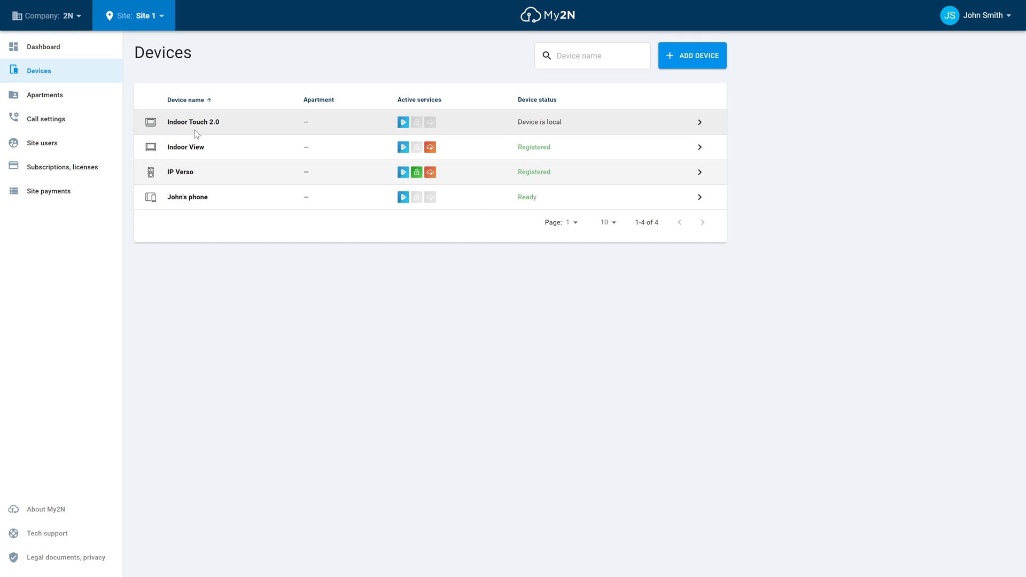
{"action": "left_click", "coordinate": [699, 122]}
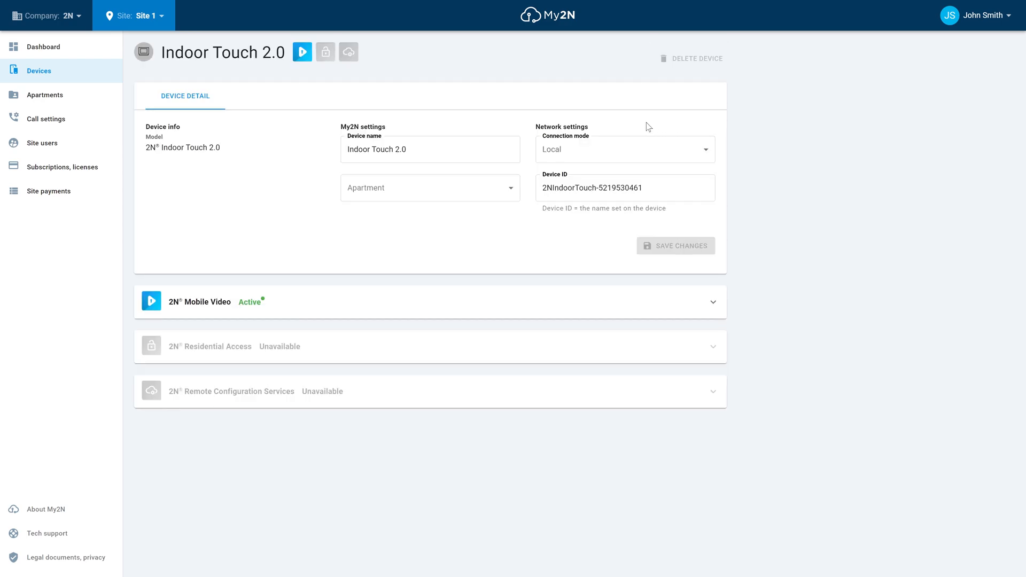
{"action": "left_click", "coordinate": [617, 155]}
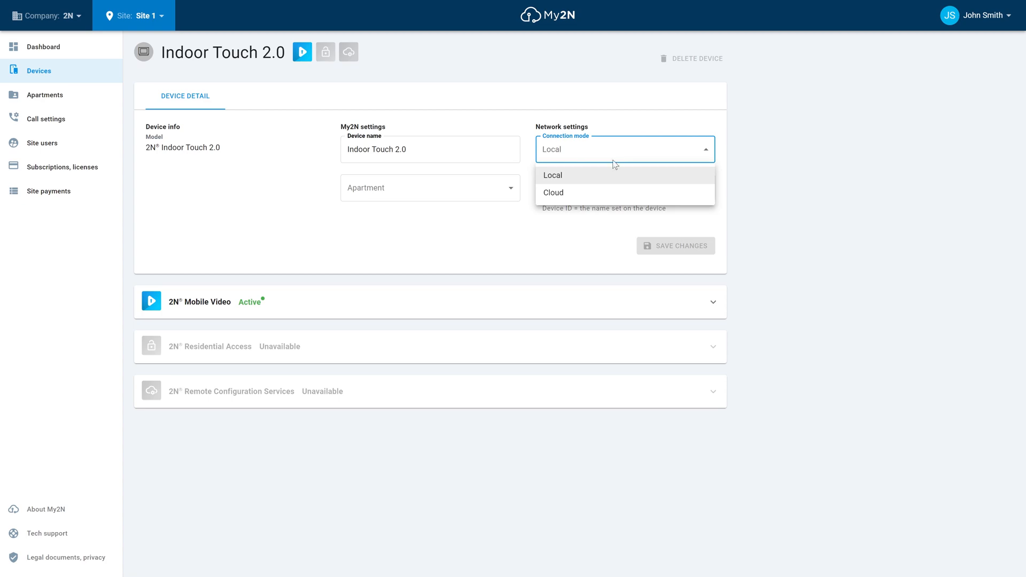
{"action": "left_click", "coordinate": [619, 195]}
{"action": "left_click", "coordinate": [684, 249]}
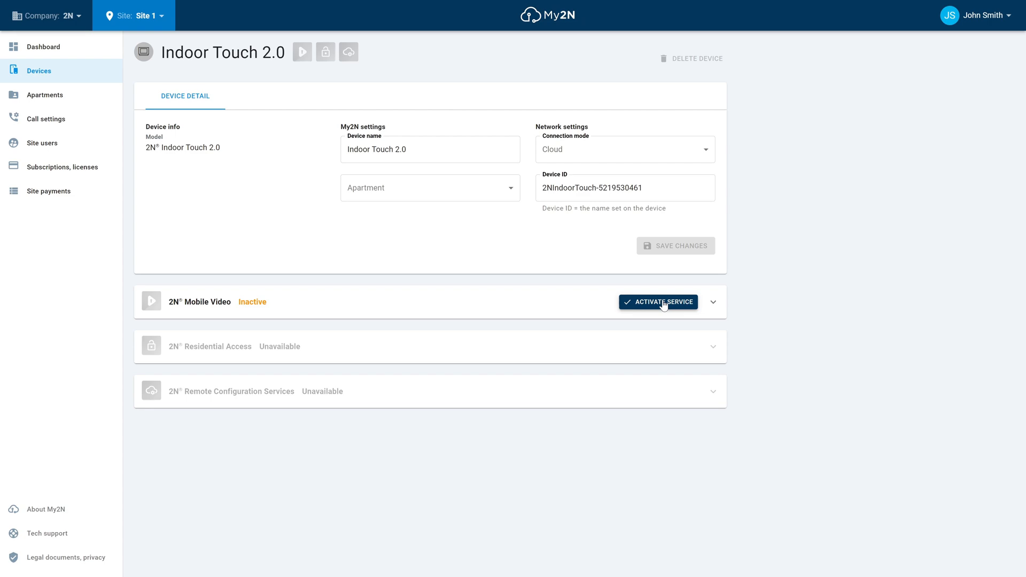
- Activate the Mobile Video service for the Indoor Touch 2.0 and copy its SIP Proxy device ID and device password
{"action": "left_click", "coordinate": [664, 303]}
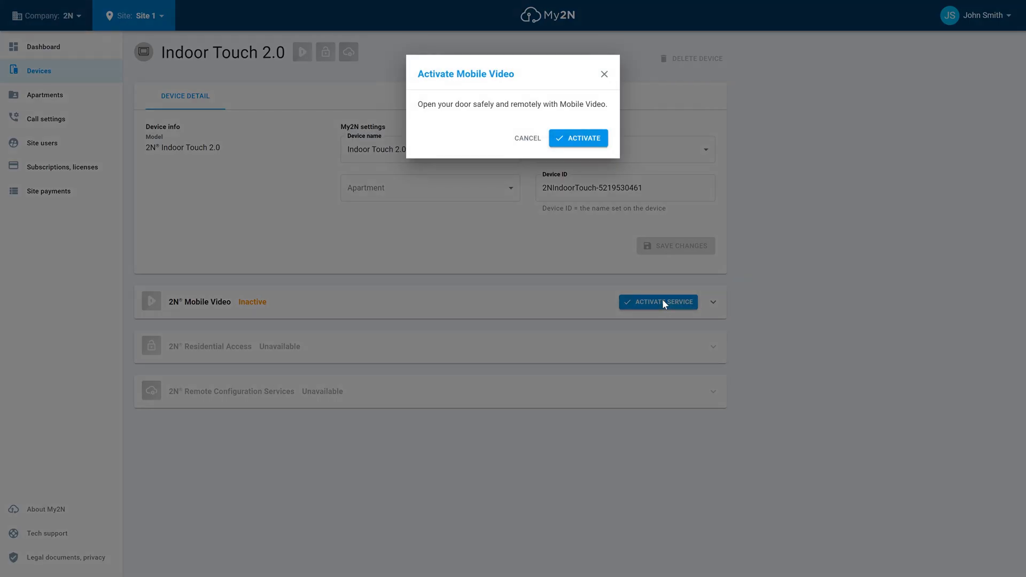
{"action": "left_click", "coordinate": [584, 139]}
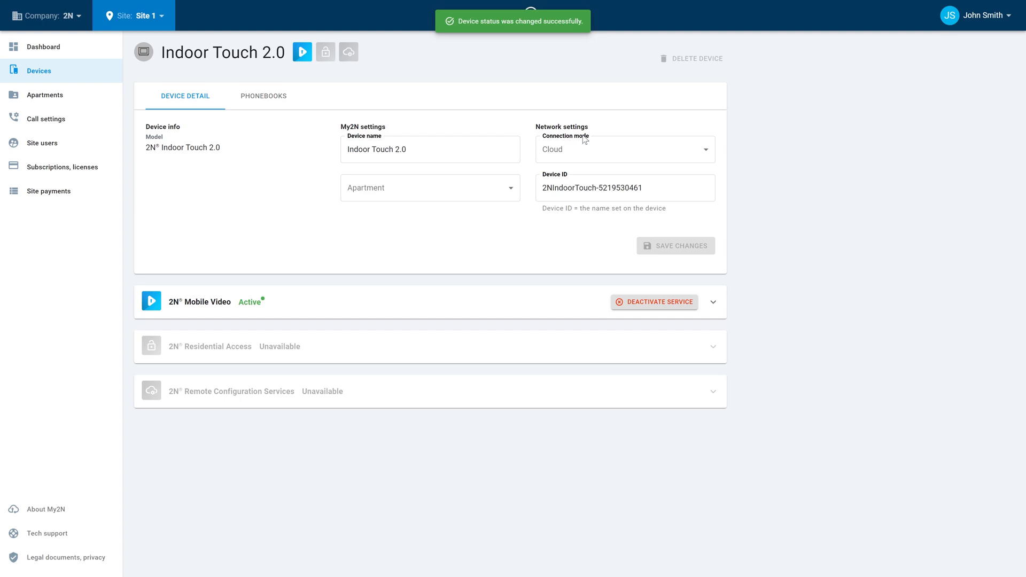
{"action": "left_click", "coordinate": [471, 309]}
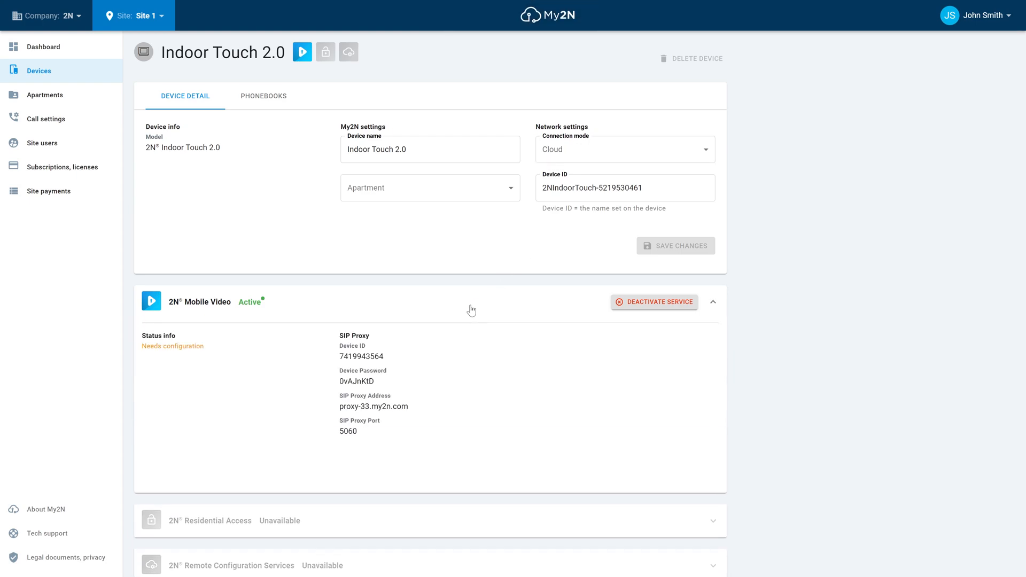
{"action": "double_click", "coordinate": [361, 357]}
{"action": "key", "text": "ctrl+c"}
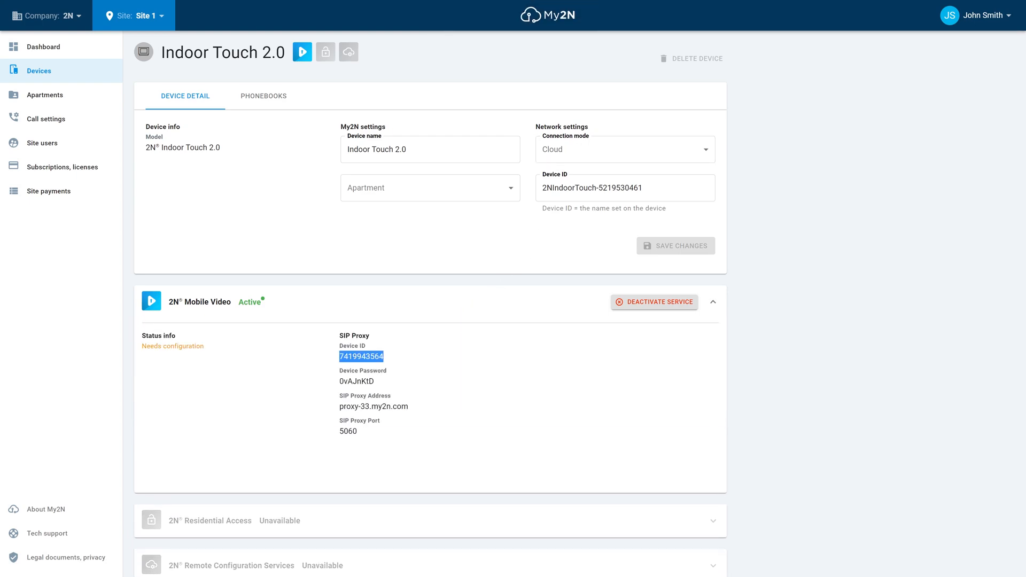
{"action": "double_click", "coordinate": [357, 381]}
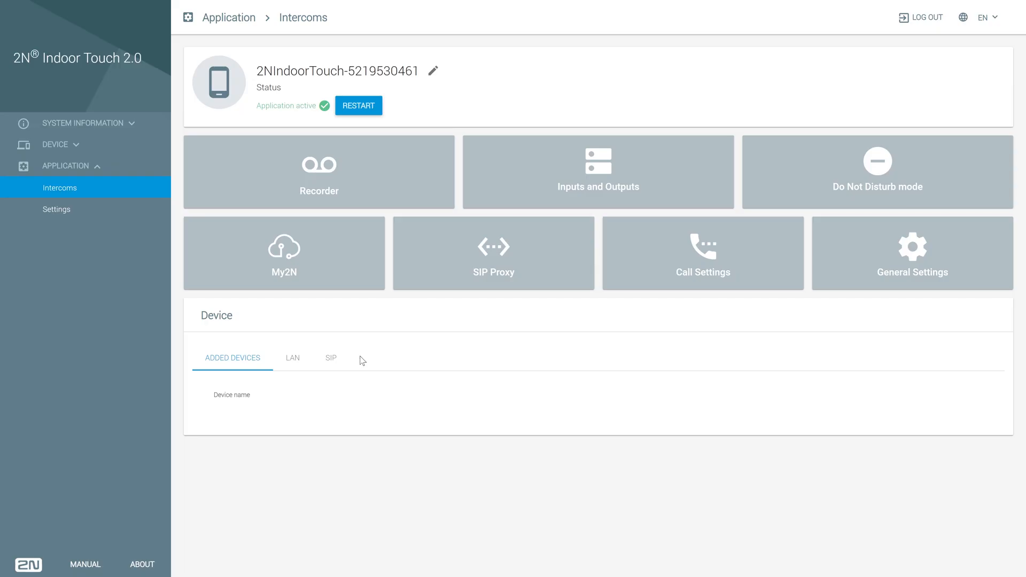
- Enable My2N in the Indoor Touch 2.0 web interface with the copied device ID and password, and return to the My2N device list
{"action": "left_click", "coordinate": [284, 258]}
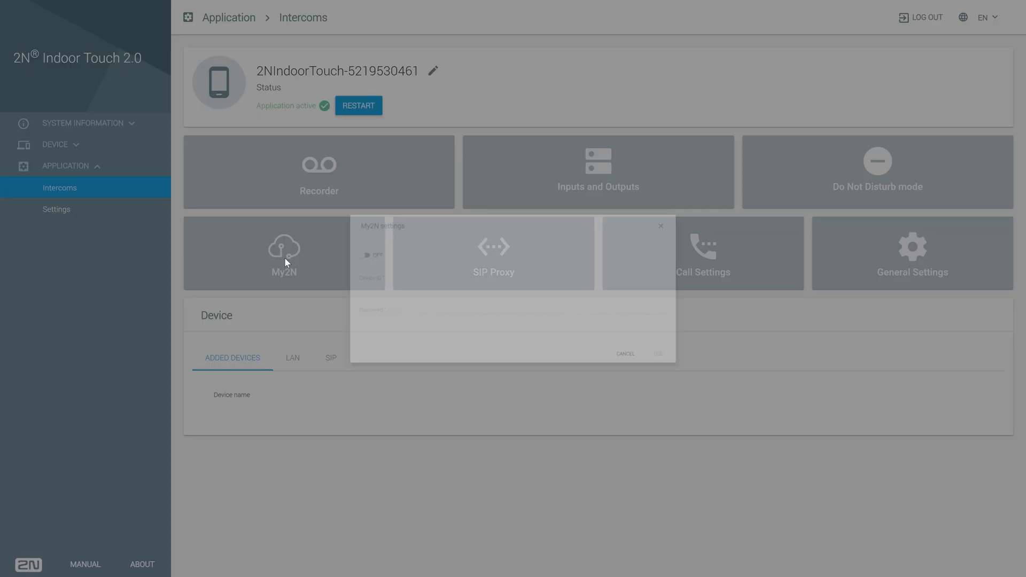
{"action": "left_click", "coordinate": [284, 239]}
{"action": "left_click", "coordinate": [289, 272]}
{"action": "key", "text": "ctrl+v"}
{"action": "key", "text": "Tab"}
{"action": "key", "text": "ctrl+v"}
{"action": "left_click", "coordinate": [743, 394]}
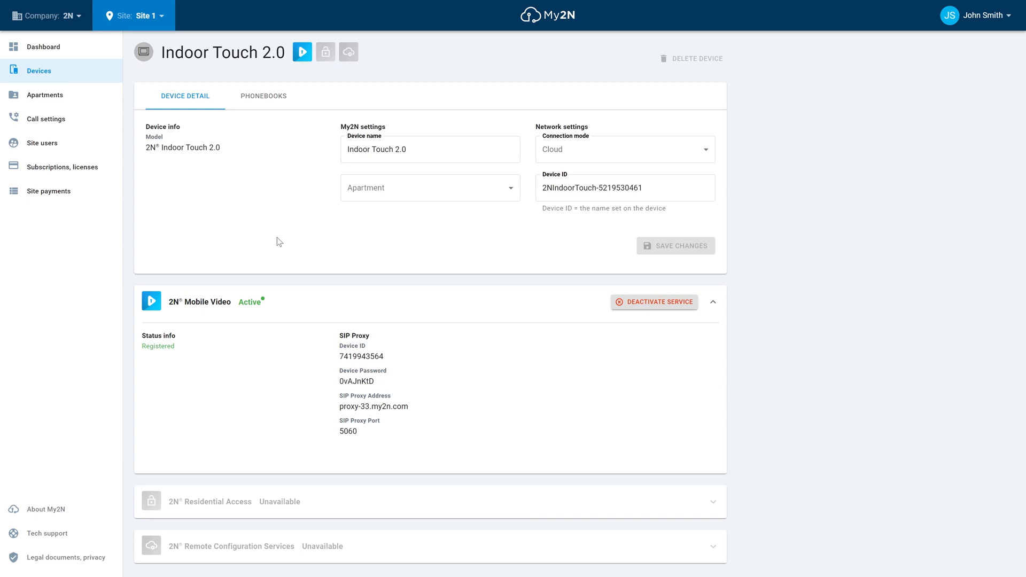
{"action": "left_click", "coordinate": [64, 68]}
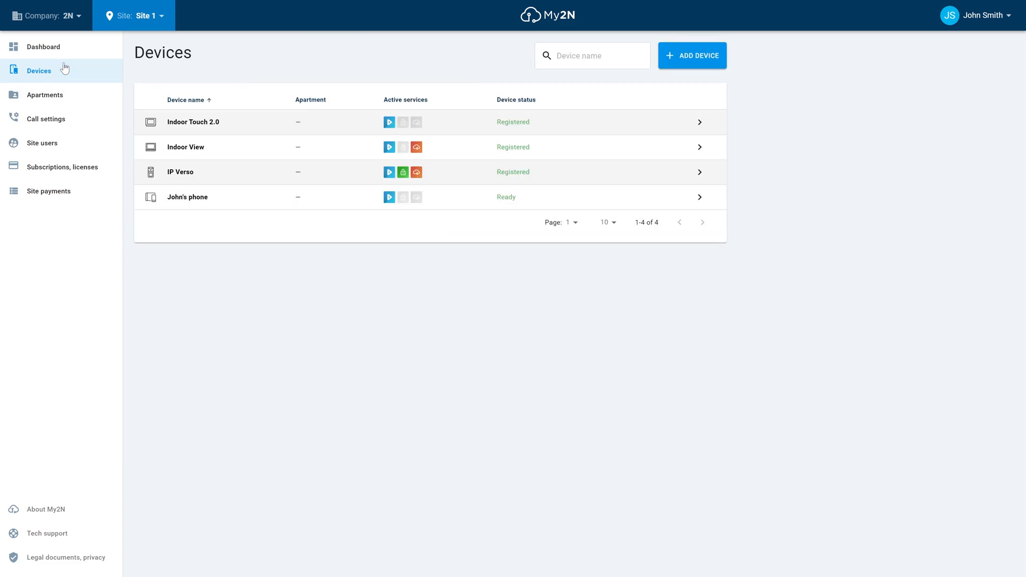